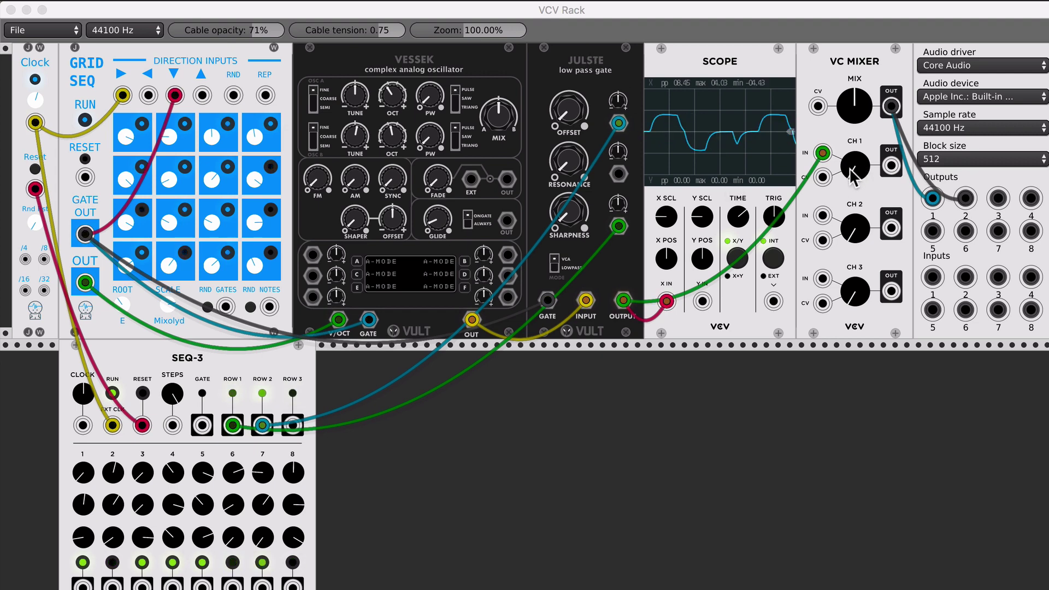
# - Turn up the mixer's channel 1 level and set the audio interface's block size to 1024
pyautogui.click(850, 128)
pyautogui.moveTo(856, 167); pyautogui.dragTo(856, 158)
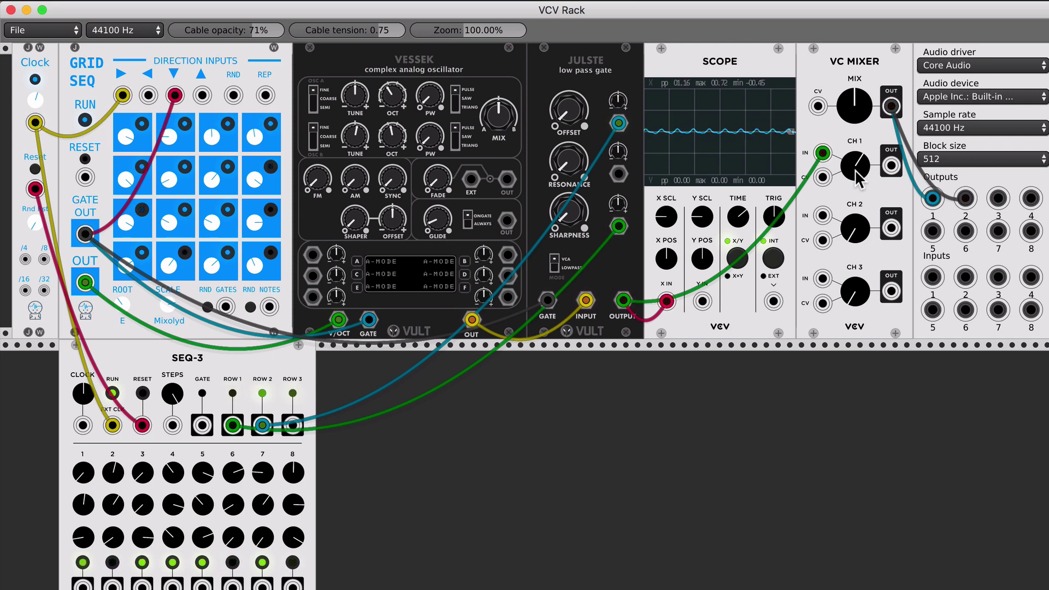
pyautogui.click(961, 161)
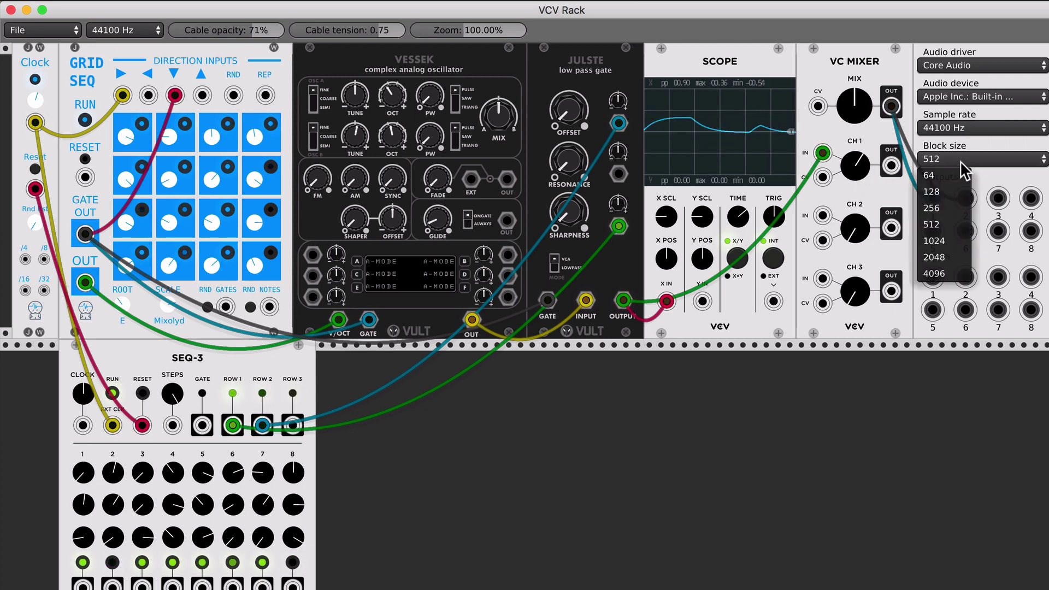
pyautogui.click(881, 60)
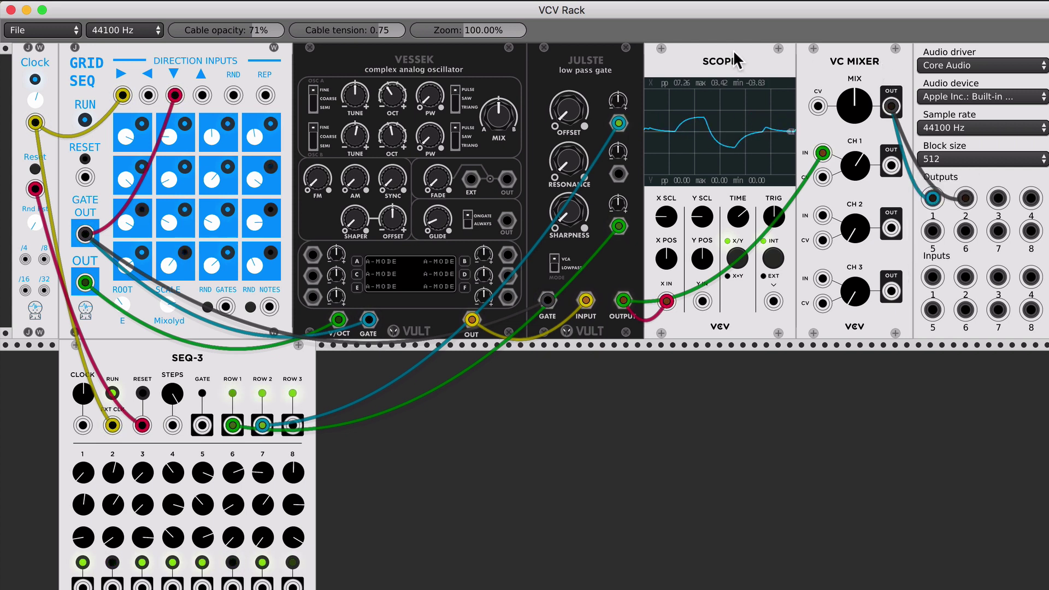
pyautogui.click(952, 161)
pyautogui.click(937, 241)
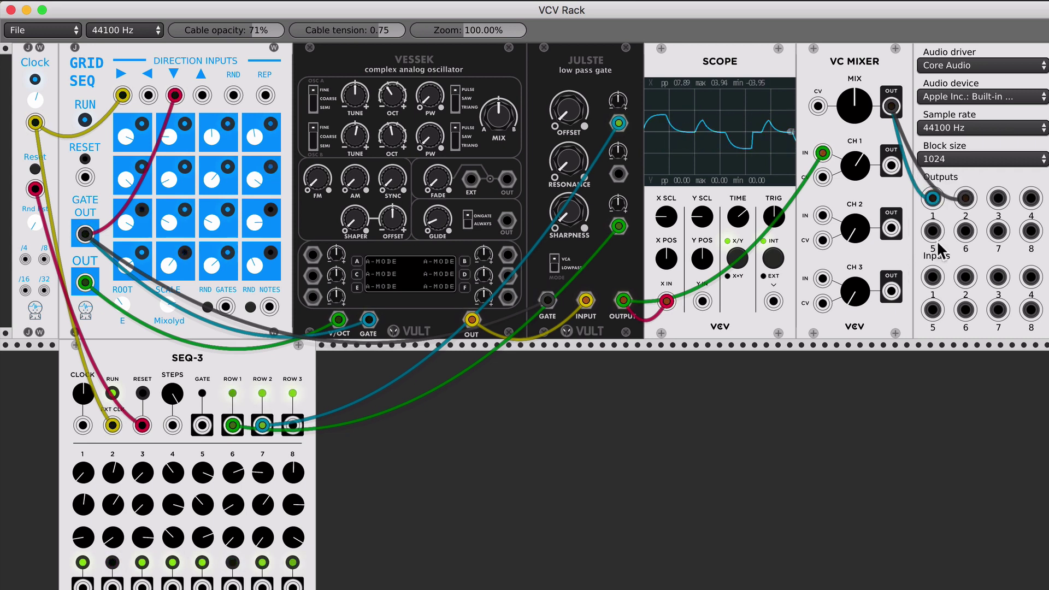
# - Delete the Scope and SEQ-3 modules from the rack
pyautogui.click(735, 54)
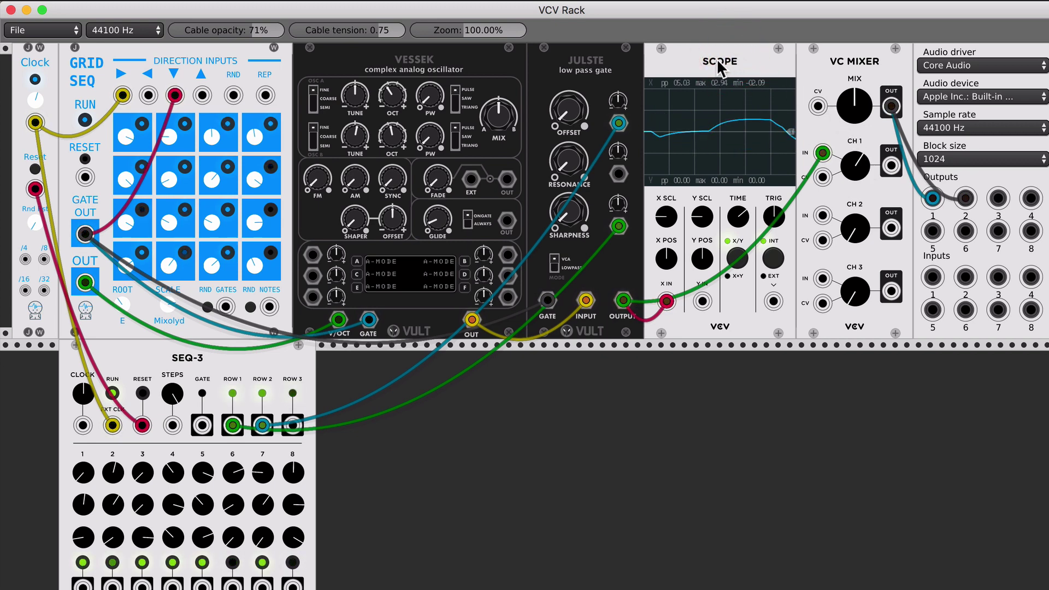
pyautogui.click(717, 59)
pyautogui.press('BackSpace')
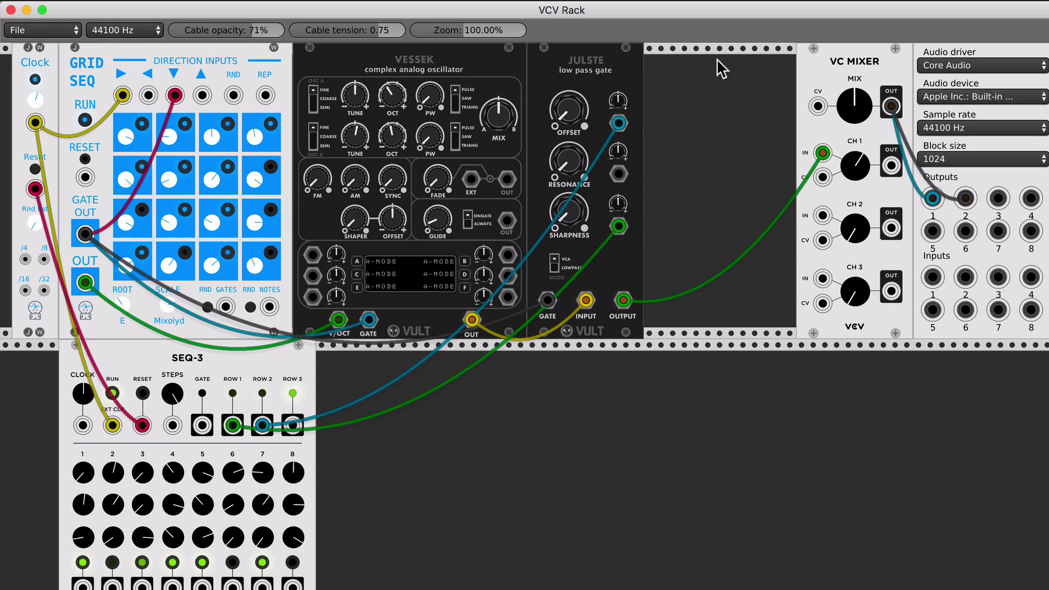
pyautogui.click(300, 367)
pyautogui.press('BackSpace')
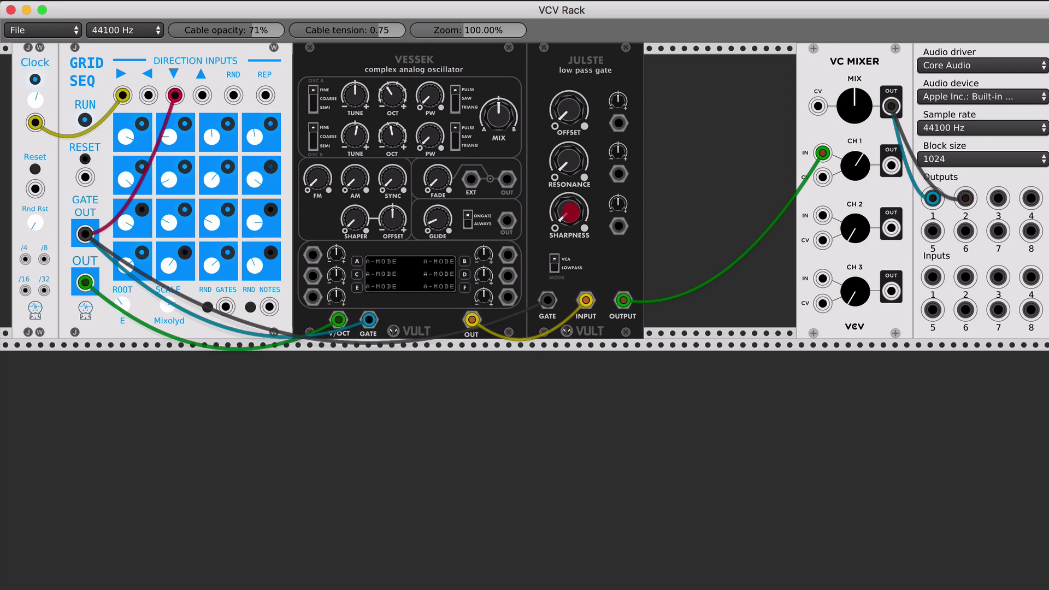
# - Raise Julste's Sharpness to about ten o'clock and try out its Offset control
pyautogui.moveTo(569, 212)
pyautogui.mouseDown()
pyautogui.moveTo(569, 224)
pyautogui.moveTo(569, 207)
pyautogui.mouseUp()
pyautogui.moveTo(572, 213); pyautogui.dragTo(572, 219)
pyautogui.moveTo(569, 213); pyautogui.dragTo(569, 222)
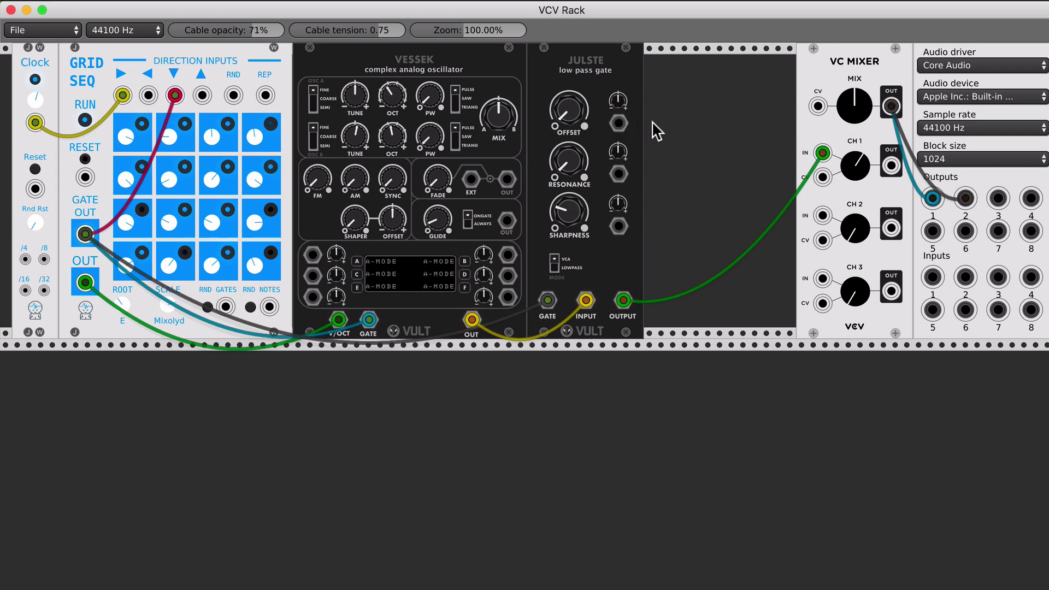
pyautogui.moveTo(568, 110); pyautogui.dragTo(568, 97)
pyautogui.moveTo(568, 97)
pyautogui.mouseDown()
pyautogui.moveTo(568, 77)
pyautogui.moveTo(565, 93)
pyautogui.mouseUp()
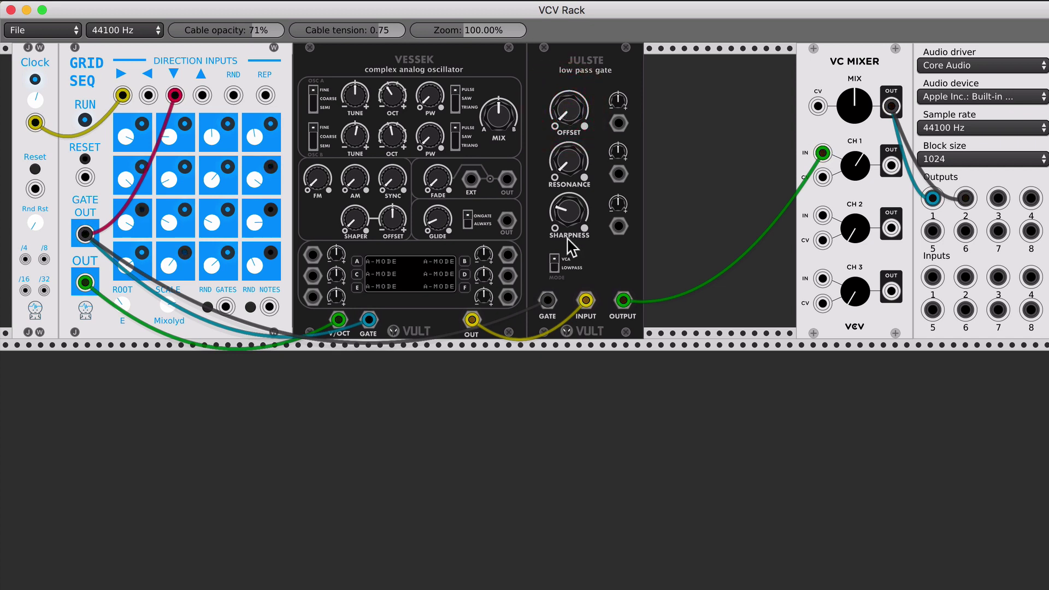
# - Switch Julste to low-pass mode and raise its Resonance to about three o'clock while trying Sharpness and Offset
pyautogui.click(554, 268)
pyautogui.moveTo(569, 222); pyautogui.dragTo(570, 215)
pyautogui.moveTo(568, 111); pyautogui.dragTo(569, 111)
pyautogui.click(568, 112)
pyautogui.moveTo(563, 163); pyautogui.dragTo(564, 162)
pyautogui.moveTo(564, 122); pyautogui.dragTo(564, 123)
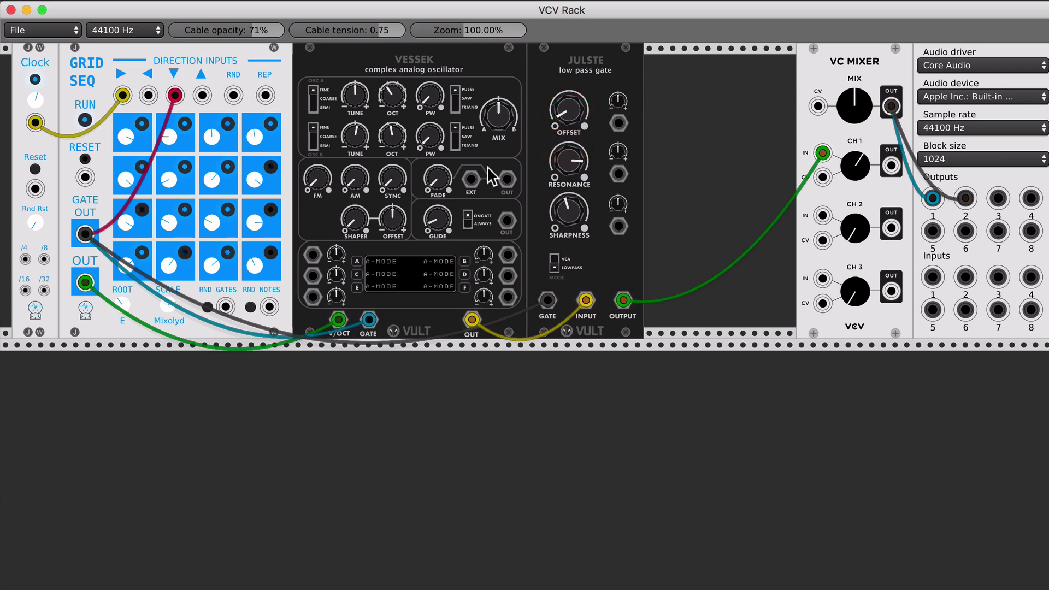
# - Raise Julste's Resonance to about four o'clock and vary its Sharpness, ending slightly raised
pyautogui.moveTo(567, 210); pyautogui.dragTo(567, 221)
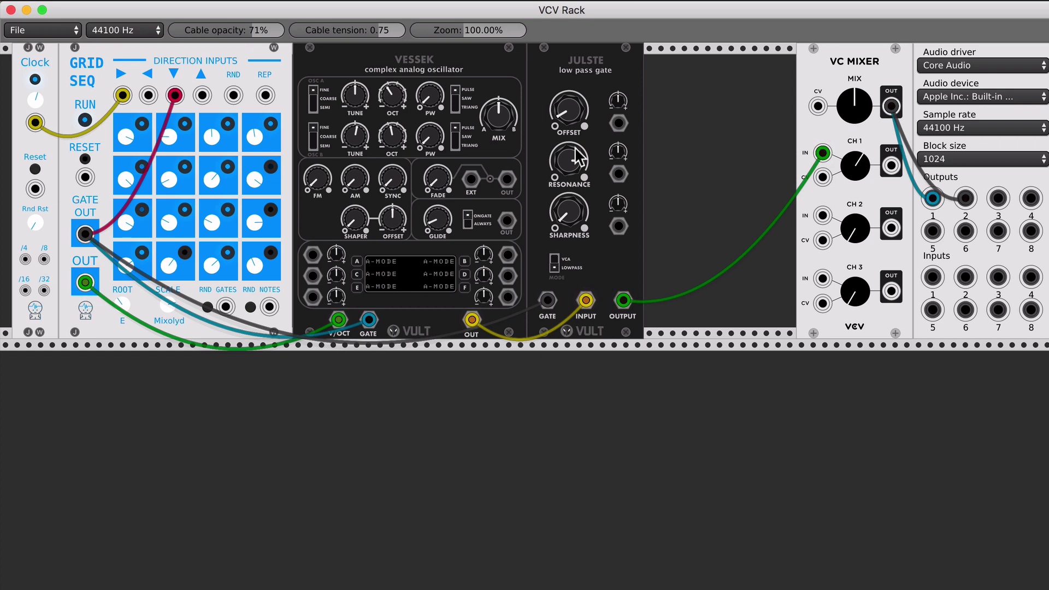
pyautogui.moveTo(578, 150); pyautogui.dragTo(576, 152)
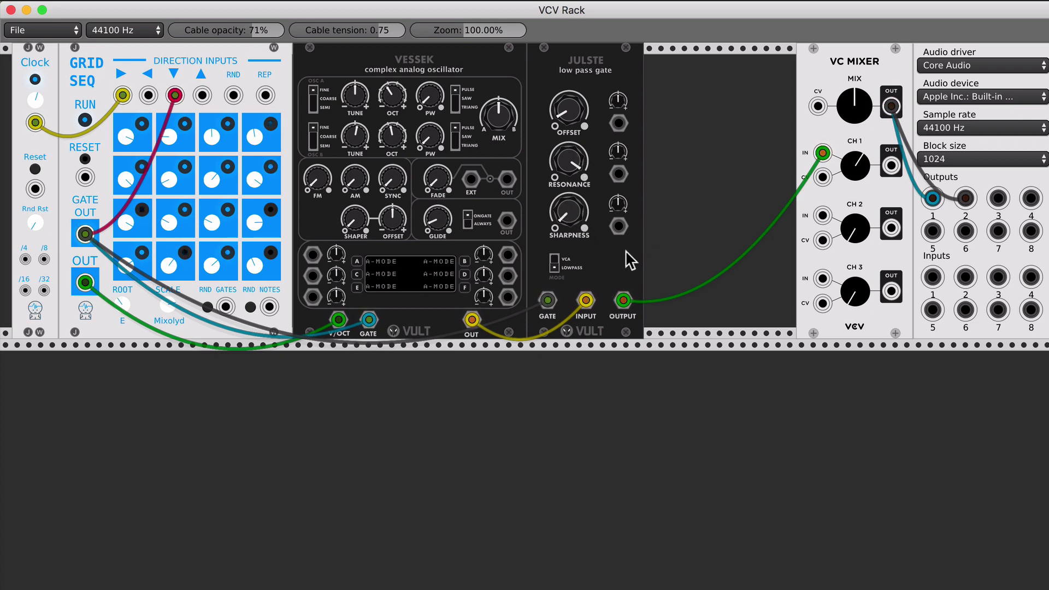
pyautogui.moveTo(573, 212)
pyautogui.mouseDown()
pyautogui.moveTo(573, 182)
pyautogui.moveTo(573, 210)
pyautogui.mouseUp()
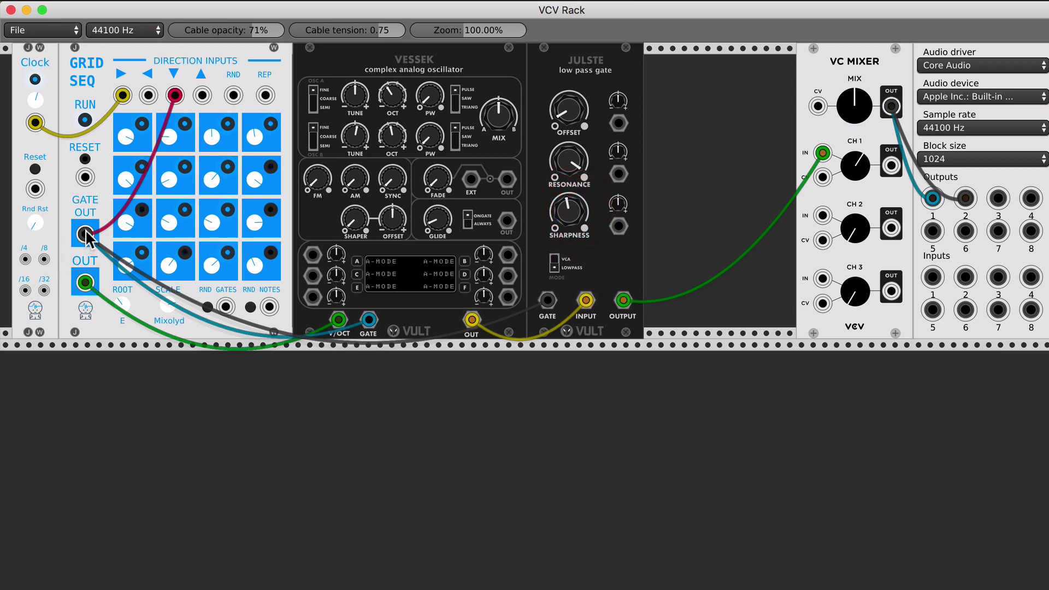
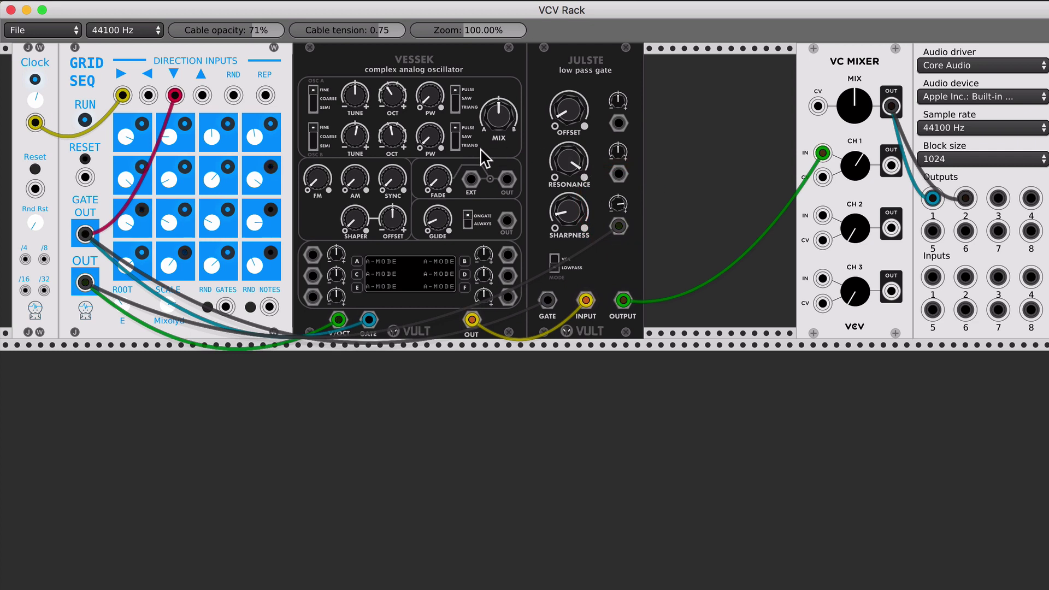
# - Add a Fundamental LFO-1 beside Julste and patch its sine output into Julste's Offset CV input, adjusting the modulation amount
pyautogui.rightClick(669, 190)
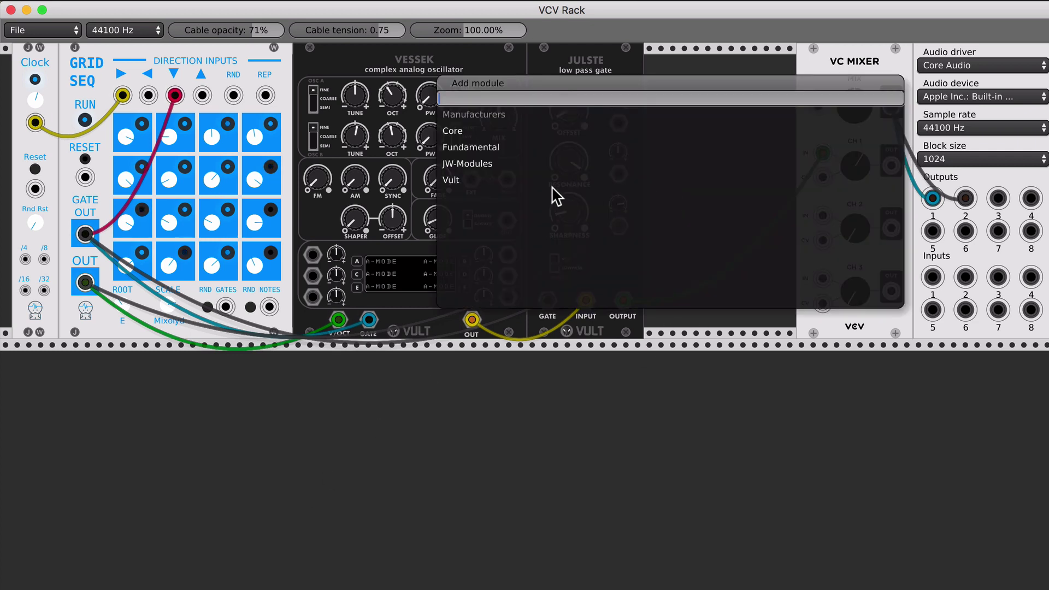
pyautogui.click(533, 146)
pyautogui.click(625, 195)
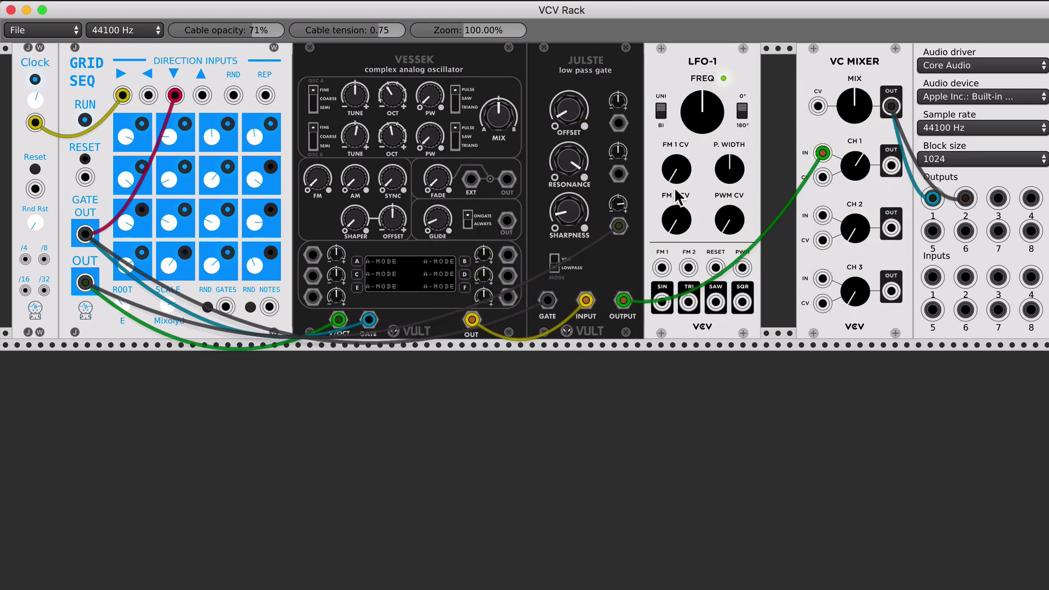
pyautogui.moveTo(661, 302)
pyautogui.mouseDown()
pyautogui.moveTo(618, 152)
pyautogui.moveTo(570, 159)
pyautogui.mouseUp()
pyautogui.moveTo(618, 152); pyautogui.dragTo(618, 101)
# - Rebalance Julste's Sharpness and Offset, lower its Resonance to about ten o'clock, and raise Vessek's Glide slightly
pyautogui.moveTo(568, 208); pyautogui.dragTo(569, 207)
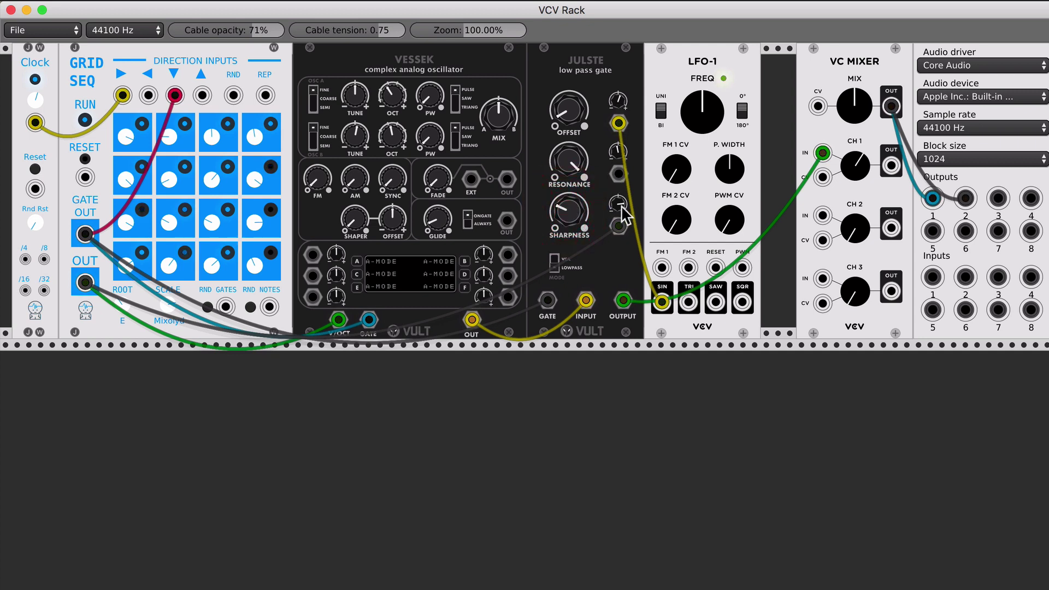
pyautogui.moveTo(567, 164); pyautogui.dragTo(567, 164)
pyautogui.moveTo(568, 109); pyautogui.dragTo(569, 110)
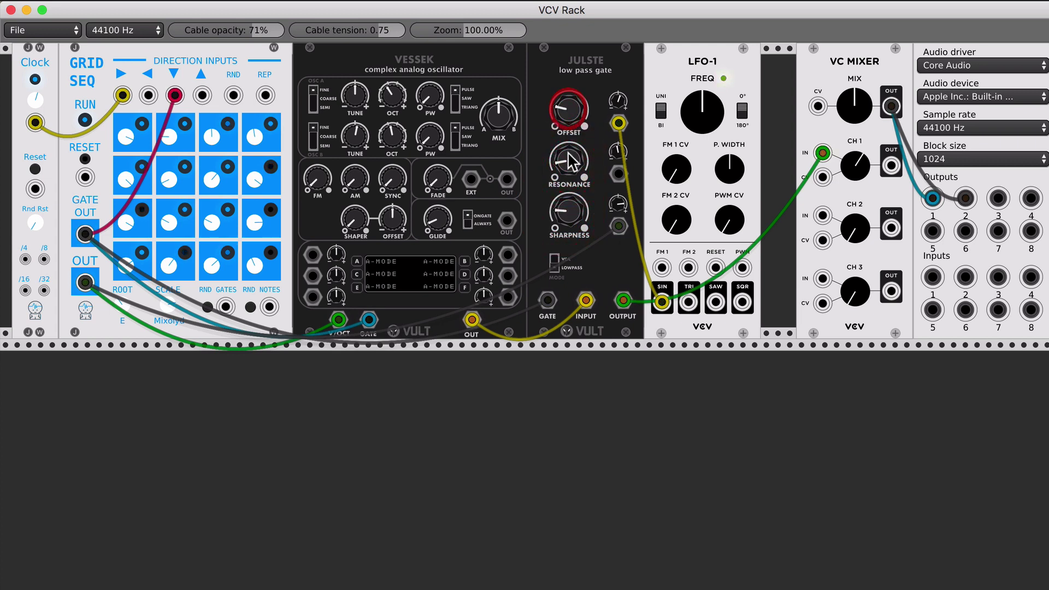
pyautogui.moveTo(569, 158); pyautogui.dragTo(569, 159)
pyautogui.moveTo(434, 218); pyautogui.dragTo(435, 219)
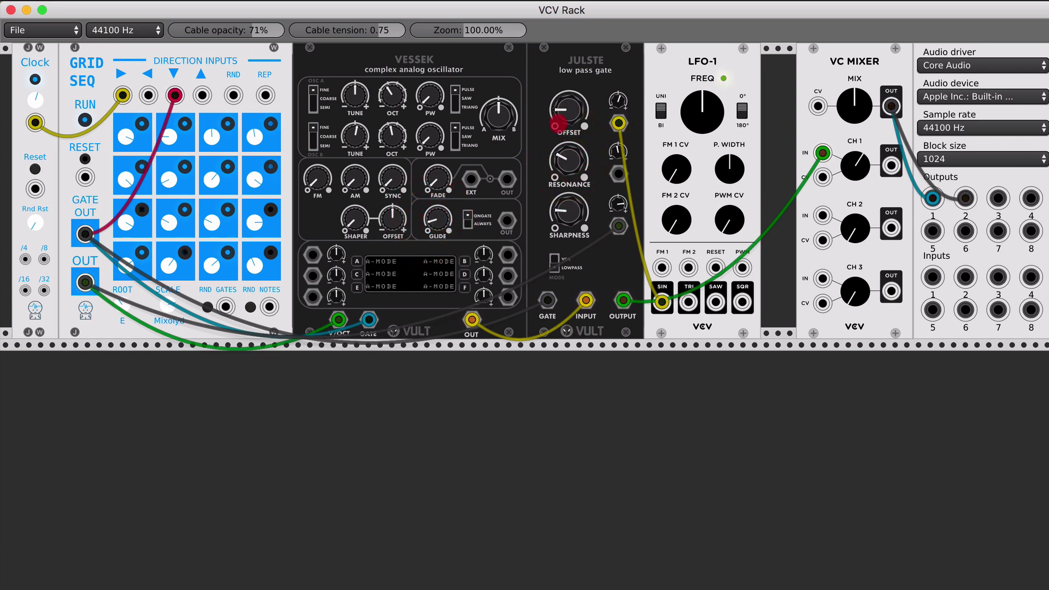
# - Adjust Julste's Offset and its CV amount, and raise the LFO-1 frequency to about one o'clock
pyautogui.moveTo(568, 113); pyautogui.dragTo(620, 100)
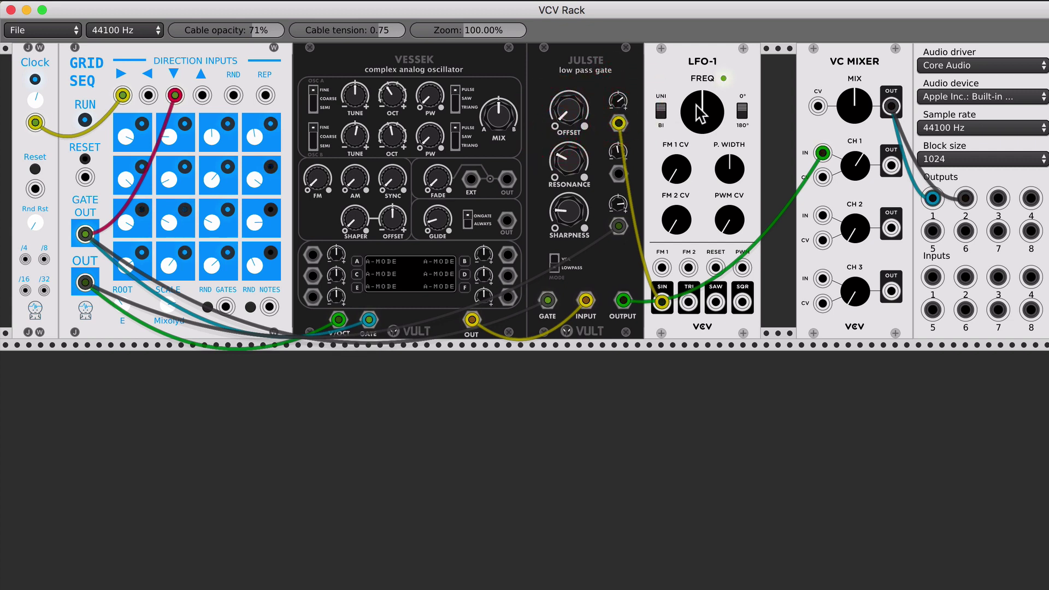
pyautogui.moveTo(697, 105); pyautogui.dragTo(697, 105)
pyautogui.moveTo(620, 100); pyautogui.dragTo(619, 100)
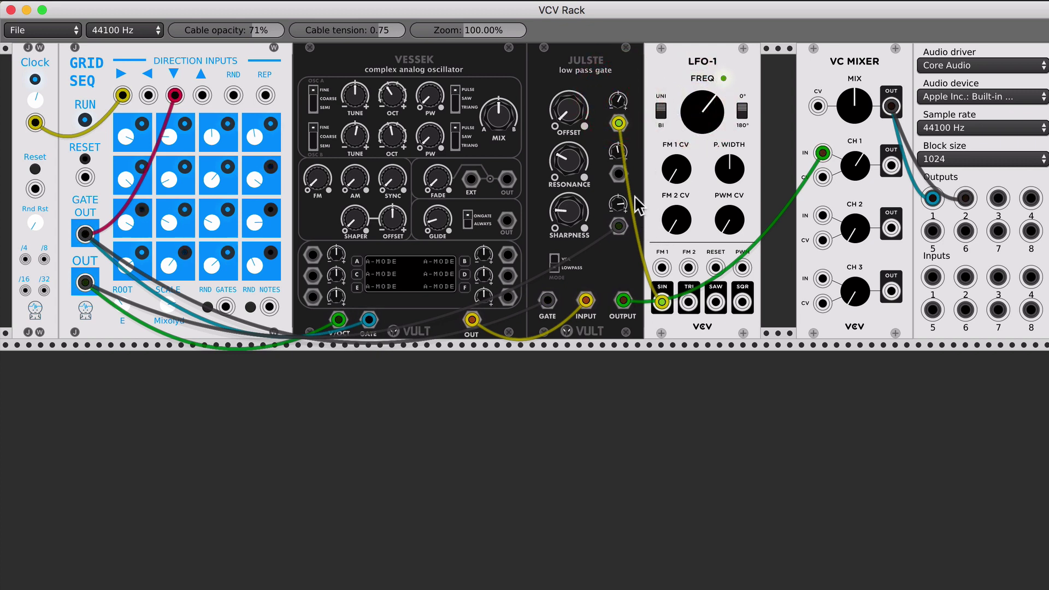
# - Unplug the Grid Seq cable from Julste's Sharpness CV input and move the LFO sine cable there from the Offset CV input
pyautogui.moveTo(618, 225); pyautogui.dragTo(547, 300)
pyautogui.moveTo(619, 123)
pyautogui.mouseDown()
pyautogui.moveTo(619, 226)
pyautogui.moveTo(620, 202)
pyautogui.mouseUp()
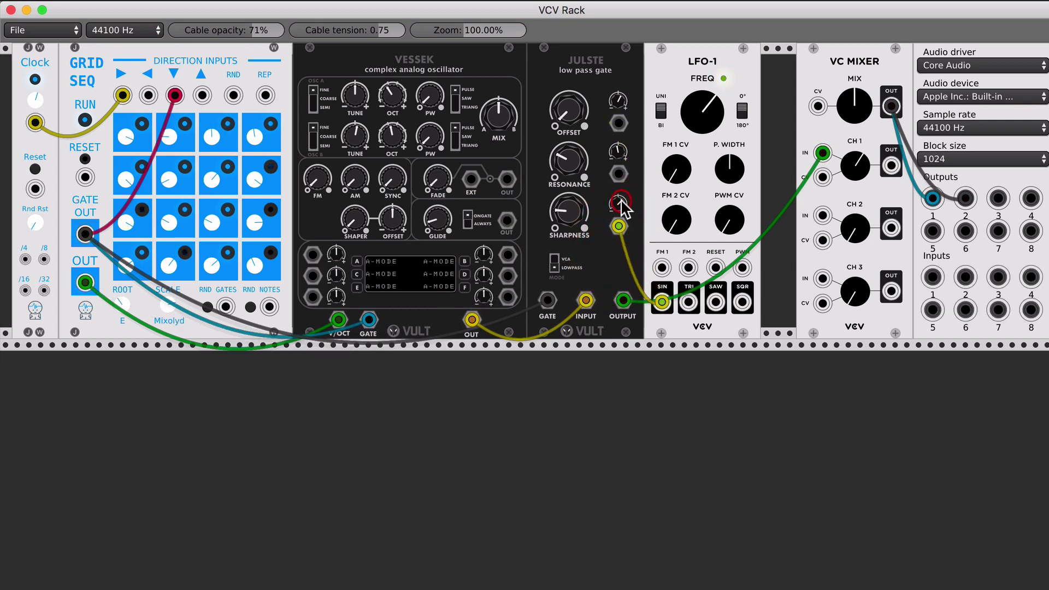
# - Slow LFO-1 to about eleven o'clock, reduce Julste's Sharpness CV amount, and turn Sharpness down toward its minimum
pyautogui.moveTo(701, 100); pyautogui.dragTo(701, 104)
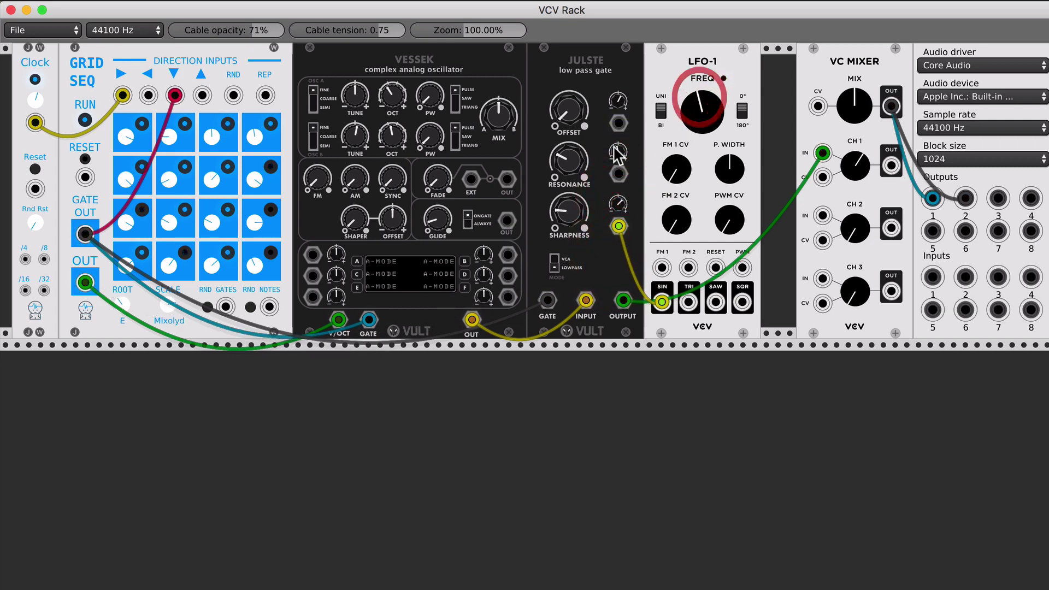
pyautogui.moveTo(564, 205)
pyautogui.mouseDown()
pyautogui.moveTo(564, 194)
pyautogui.moveTo(571, 229)
pyautogui.mouseUp()
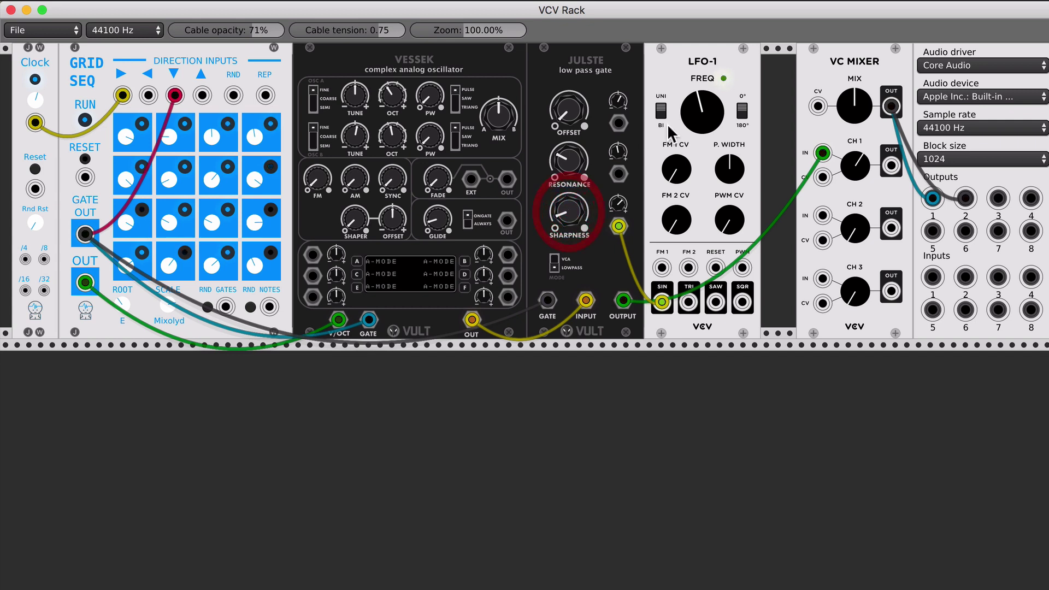
pyautogui.moveTo(715, 89)
pyautogui.mouseDown()
pyautogui.moveTo(715, 101)
pyautogui.moveTo(715, 91)
pyautogui.mouseUp()
pyautogui.click(618, 206)
pyautogui.click(569, 217)
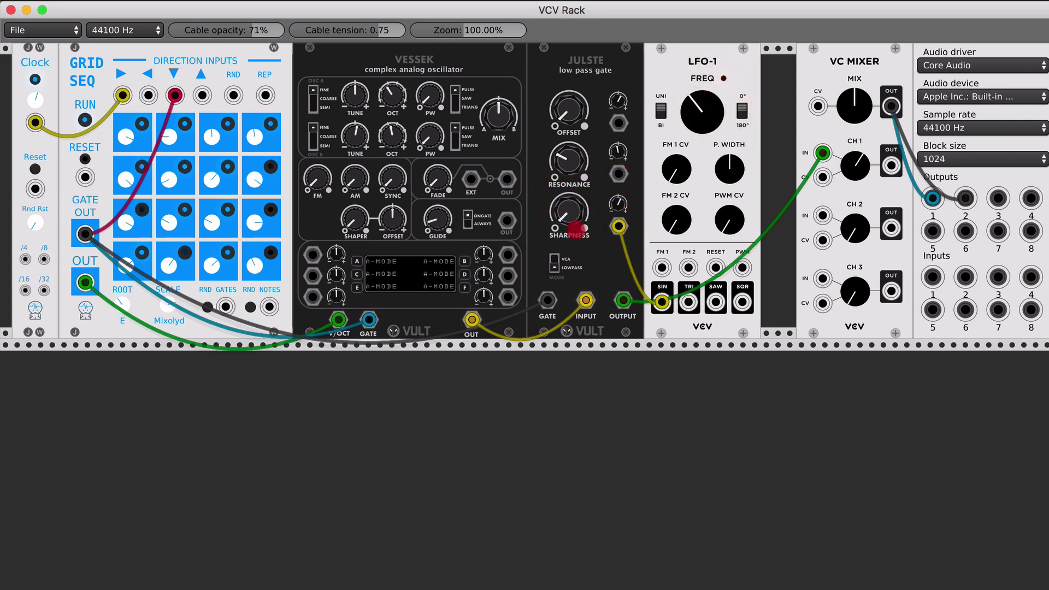
pyautogui.moveTo(569, 217); pyautogui.dragTo(571, 214)
pyautogui.click(572, 205)
# - Lower Julste's Resonance, raise its Offset to about ten o'clock, and slow LFO-1 further to about ten o'clock
pyautogui.moveTo(568, 162)
pyautogui.mouseDown()
pyautogui.moveTo(568, 150)
pyautogui.moveTo(568, 160)
pyautogui.mouseUp()
pyautogui.moveTo(569, 109); pyautogui.dragTo(589, 102)
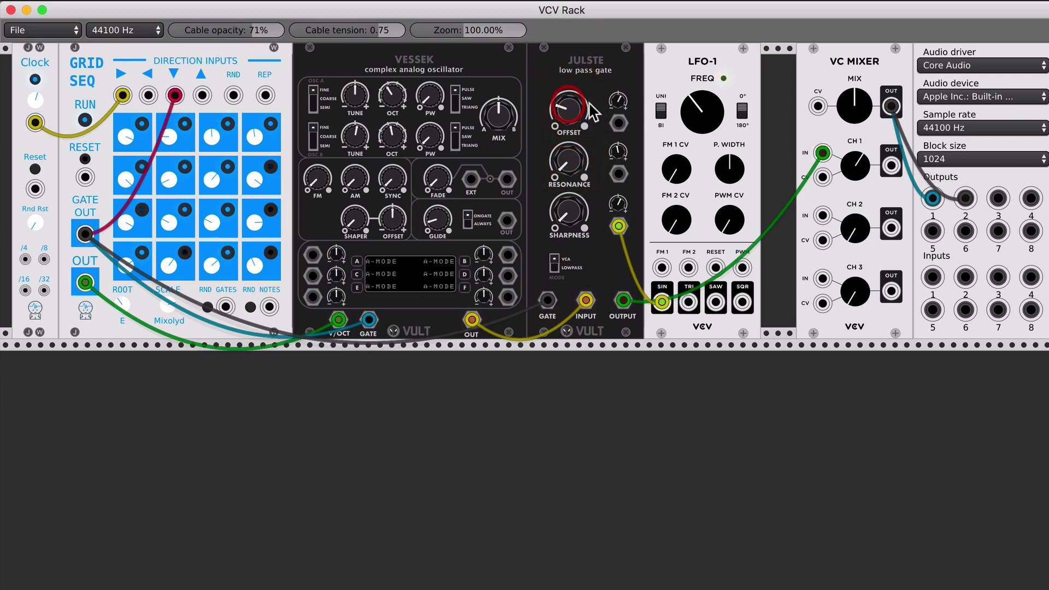
pyautogui.moveTo(712, 102)
pyautogui.mouseDown()
pyautogui.moveTo(711, 88)
pyautogui.moveTo(711, 113)
pyautogui.moveTo(712, 102)
pyautogui.mouseUp()
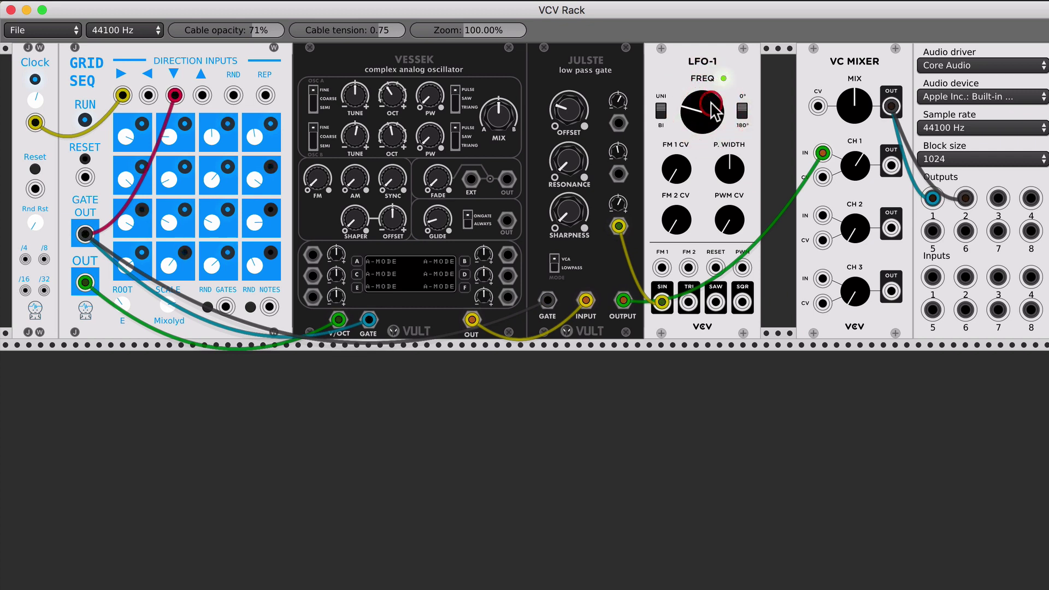
# - Turn the mixer's channel 1 level all the way down
pyautogui.moveTo(862, 170); pyautogui.dragTo(861, 169)
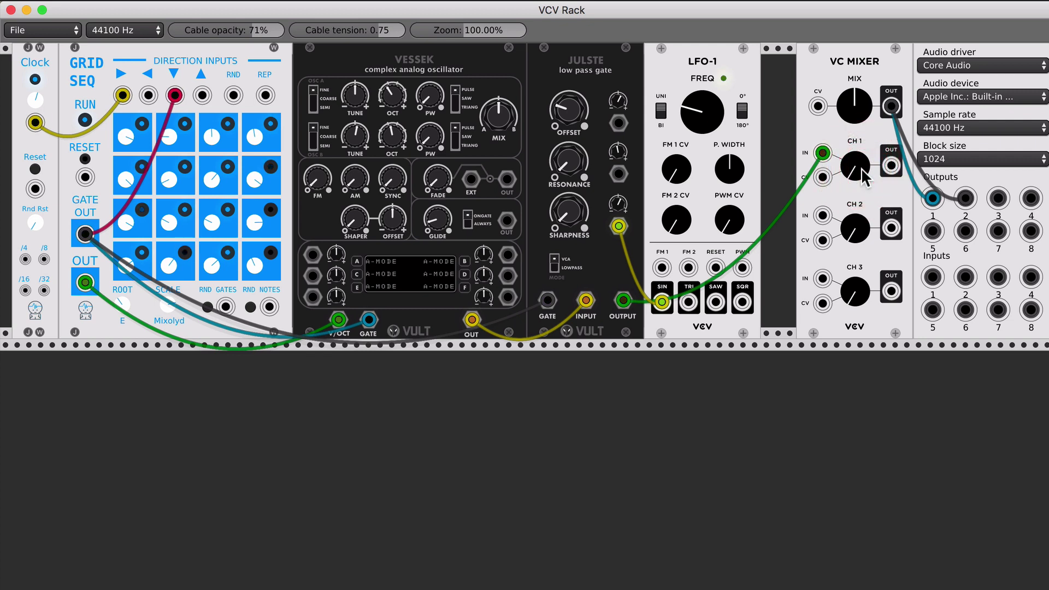